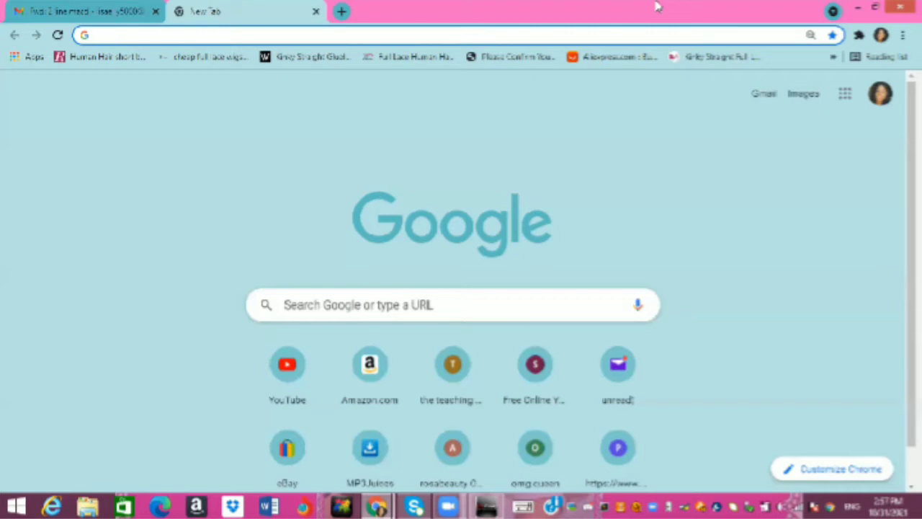
Download the macd mt4 2 lines.ex4 attachment from the "Fwd: 2 line macd" e-mail and show the file in its folder.
left_click(97, 8)
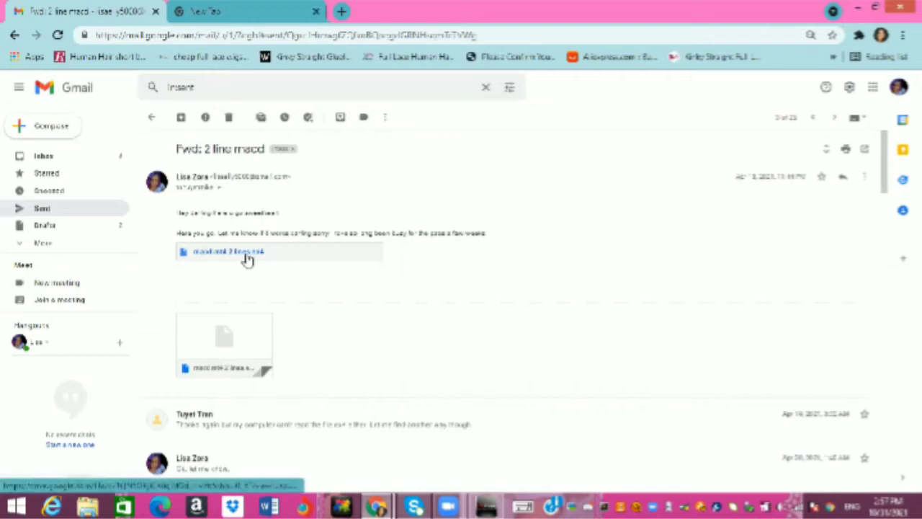
mouse_move(217, 362)
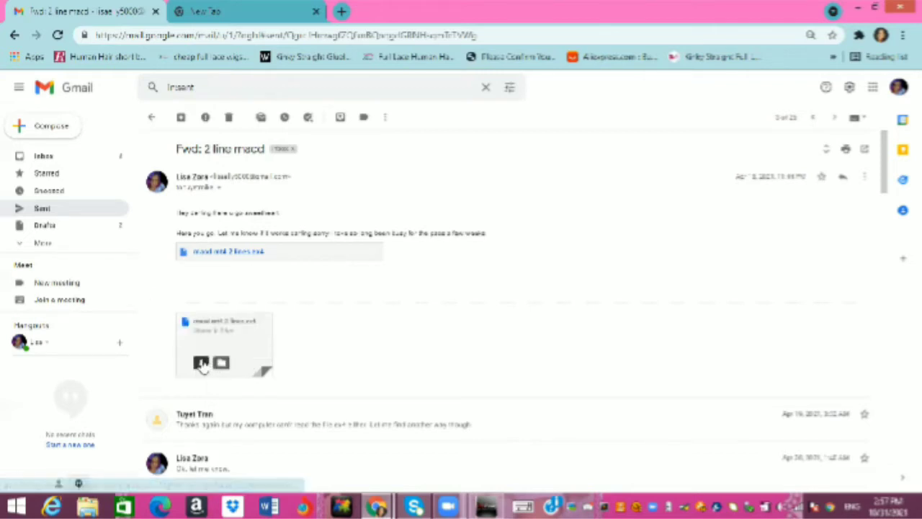
left_click(201, 363)
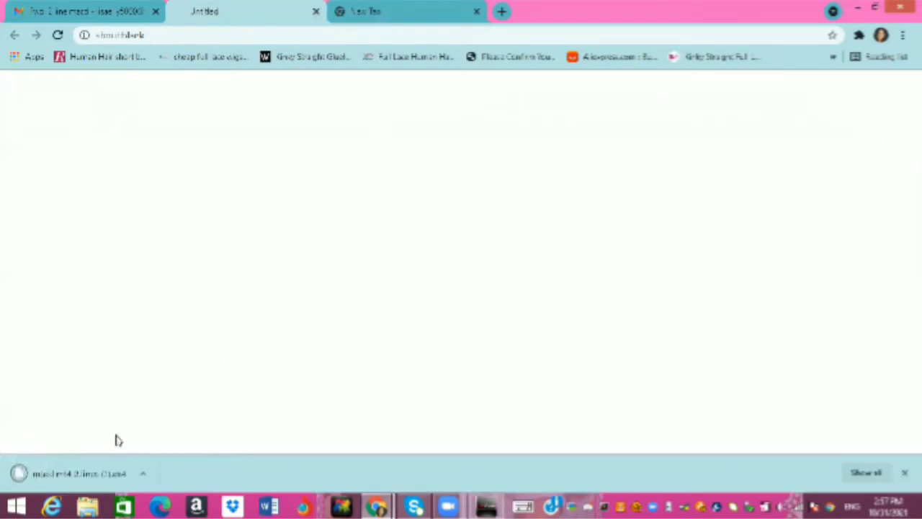
left_click(143, 473)
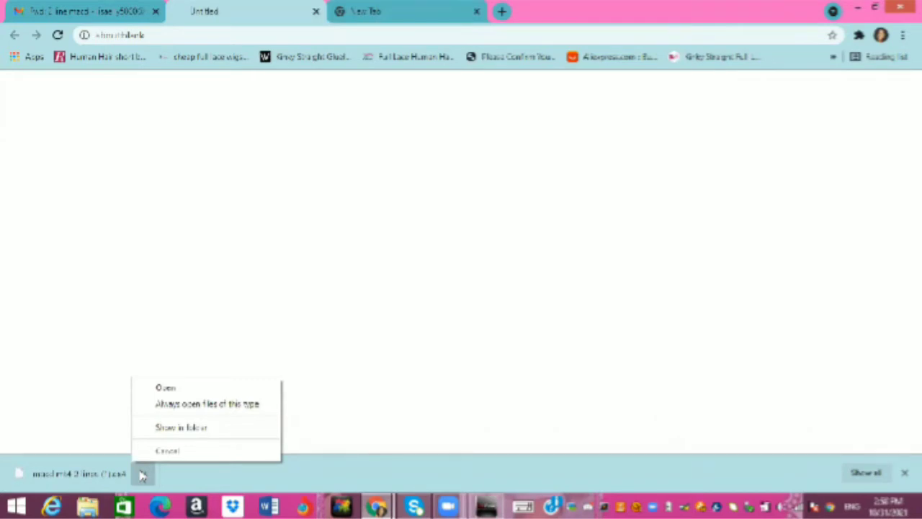
left_click(179, 432)
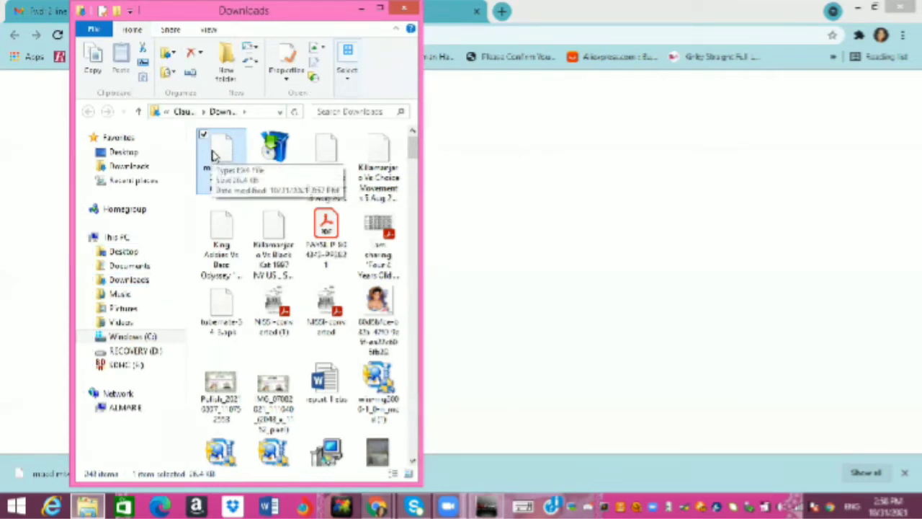
Copy the downloaded macd mt4 2 lines (1).ex4 file from the Downloads folder.
double_click(213, 155)
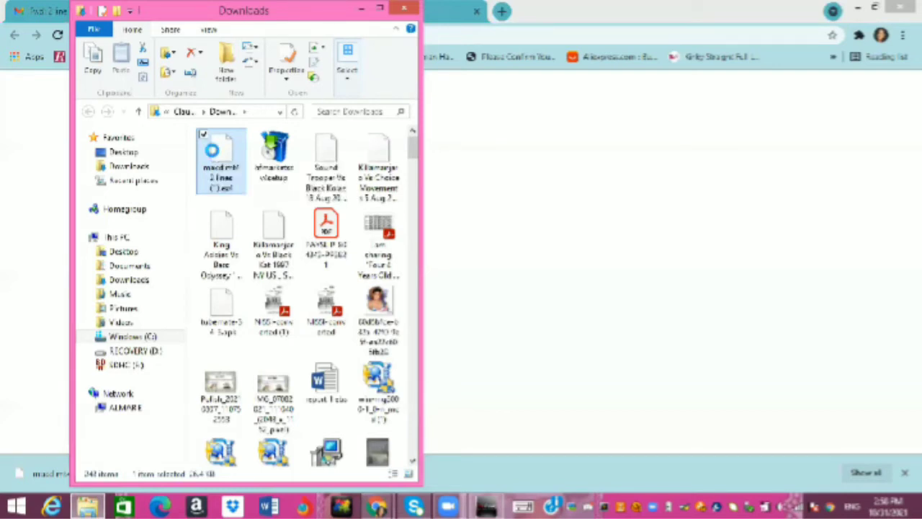
right_click(216, 151)
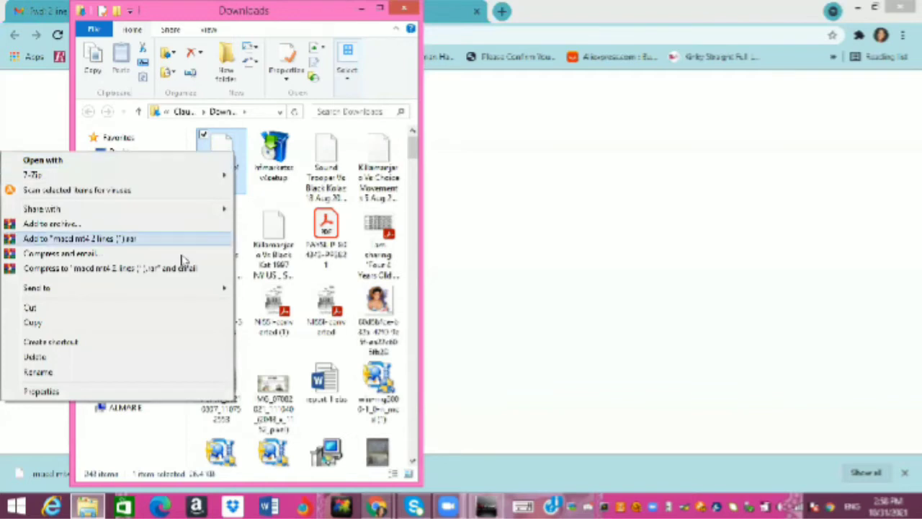
left_click(172, 327)
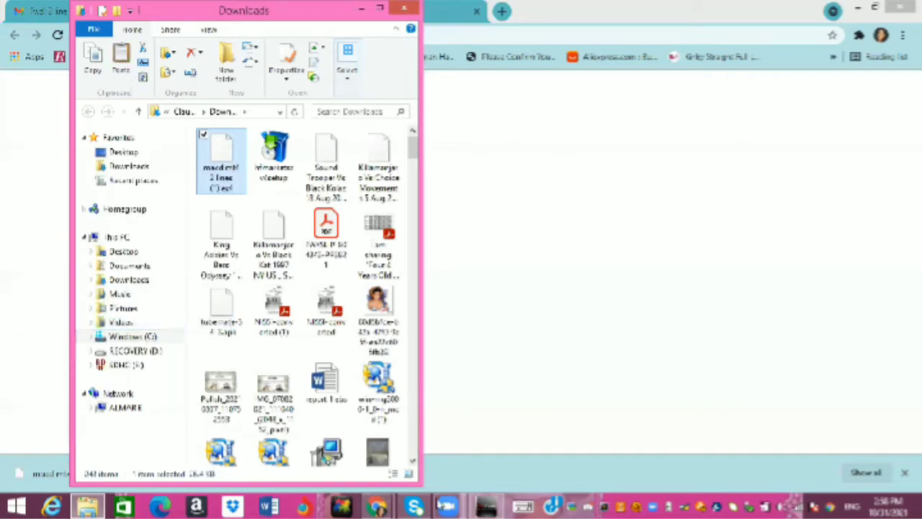
Switch to HotForex MetaTrader, open its data folder and go to the Indicators folder inside MQL4.
left_click(487, 507)
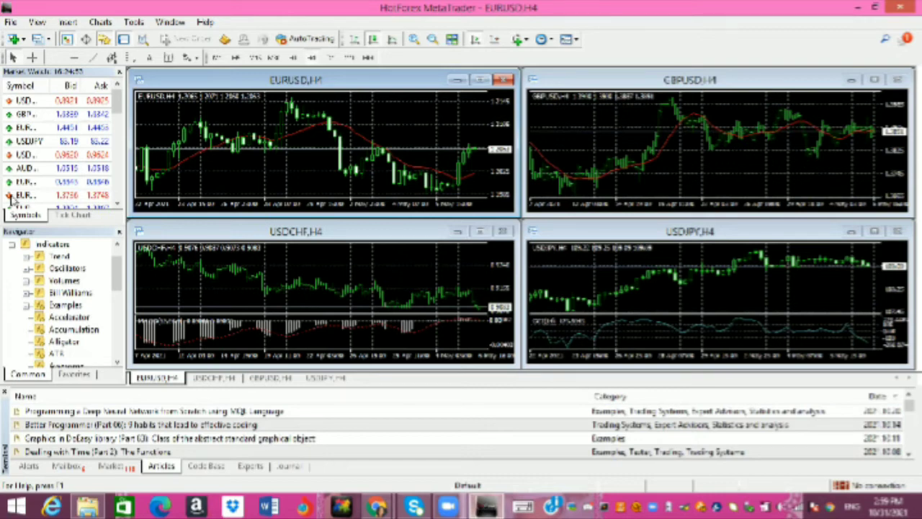
left_click(10, 23)
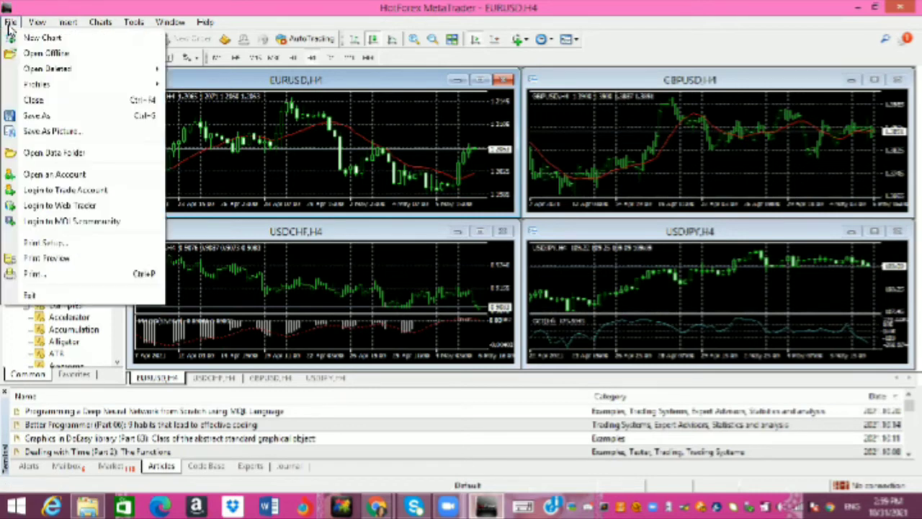
left_click(62, 154)
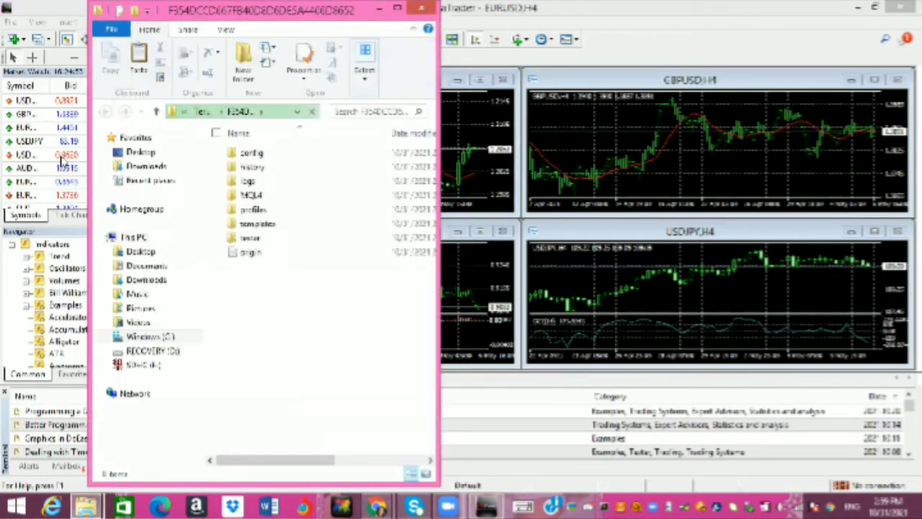
left_click(255, 196)
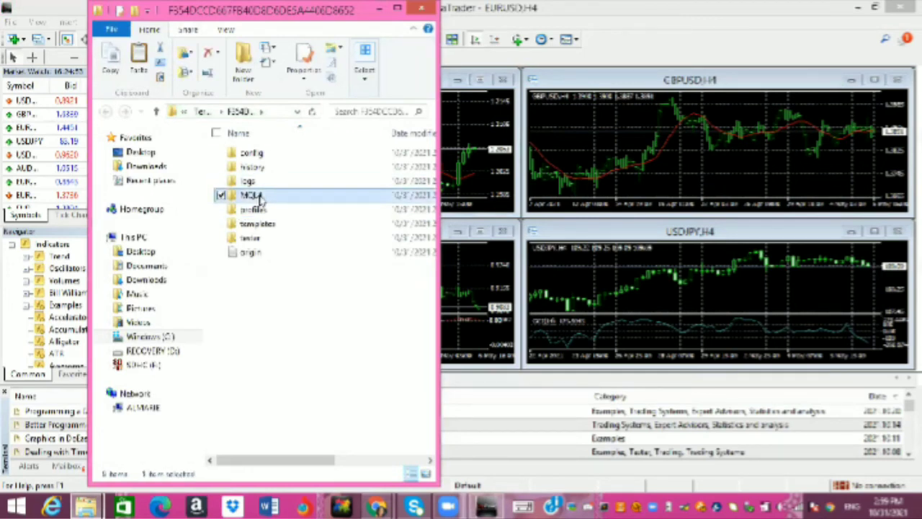
double_click(258, 196)
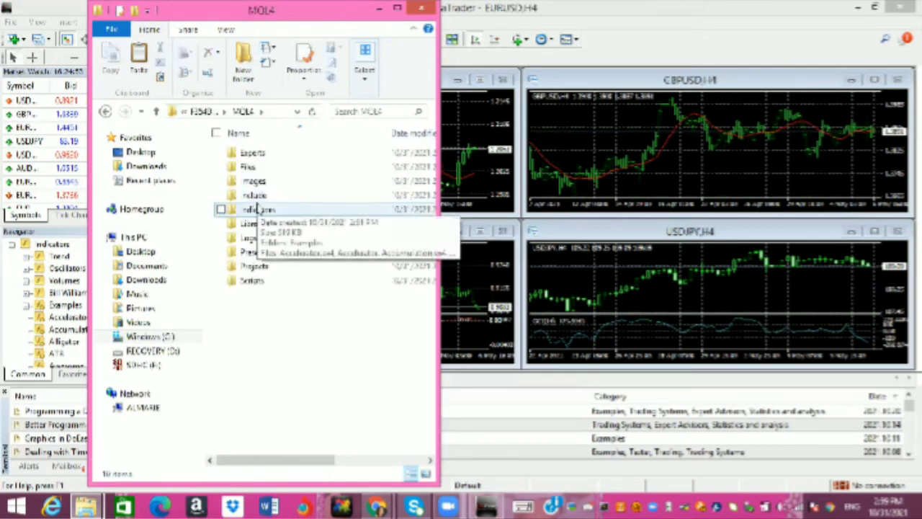
double_click(257, 209)
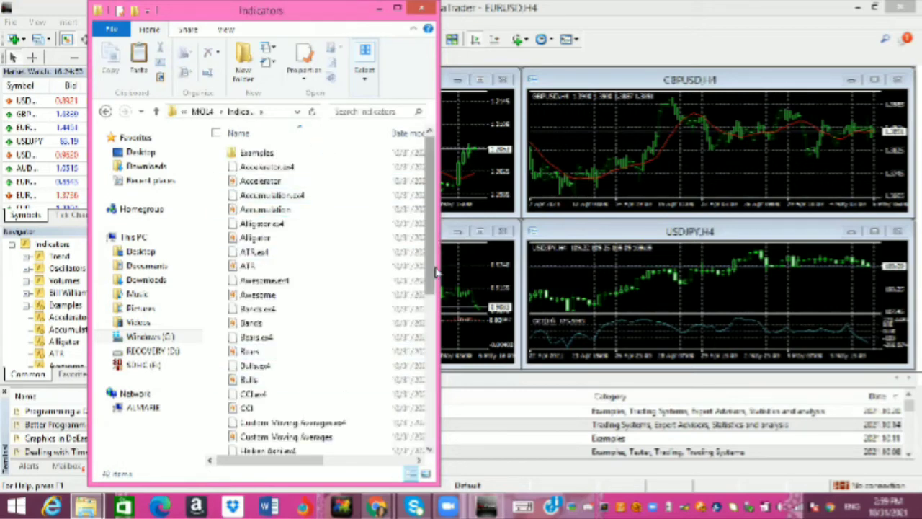
left_click_drag(429, 281, 431, 466)
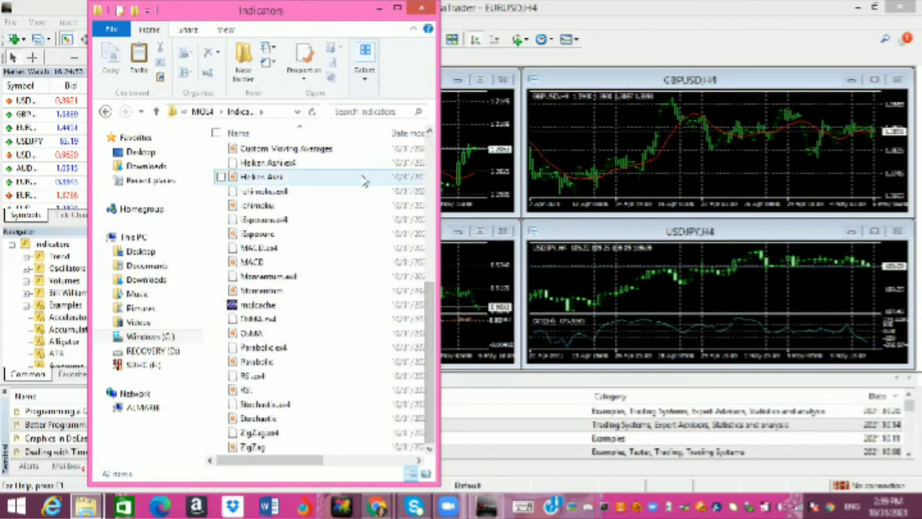
Paste the copied indicator file into the Indicators folder and close the folder window.
left_click(401, 8)
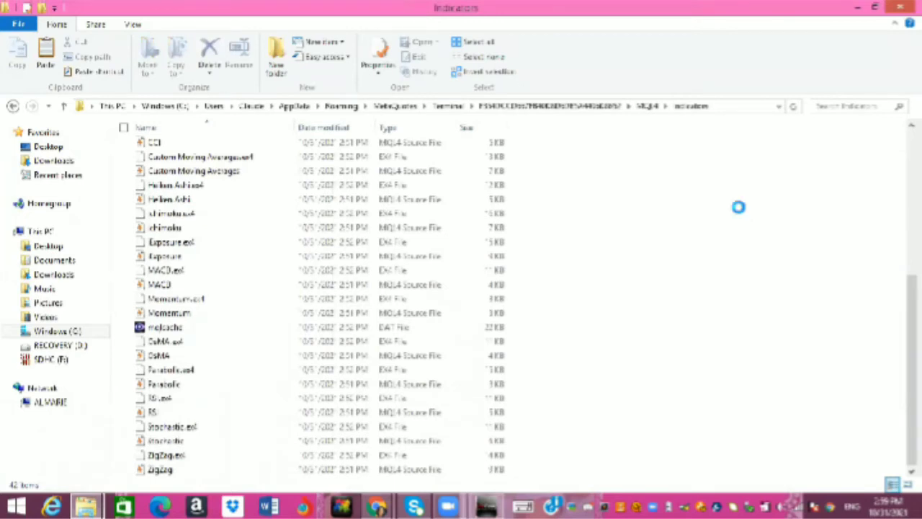
right_click(738, 207)
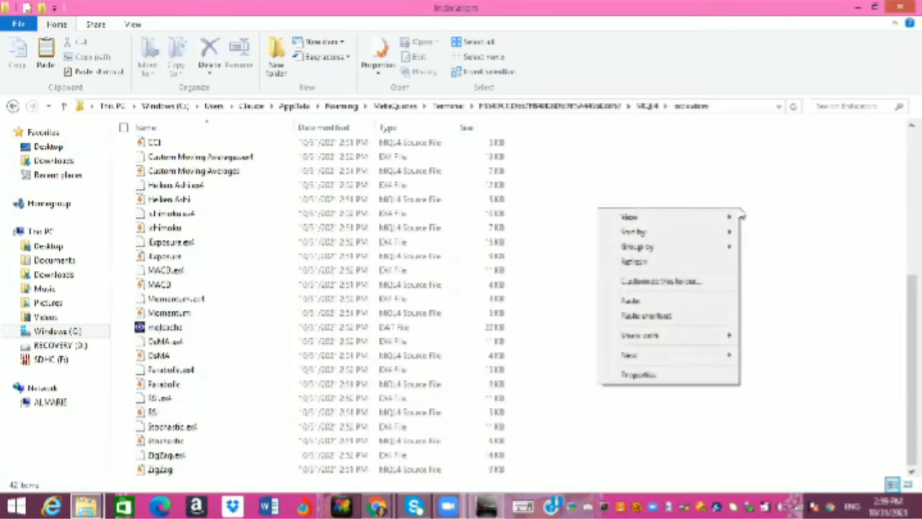
left_click(700, 300)
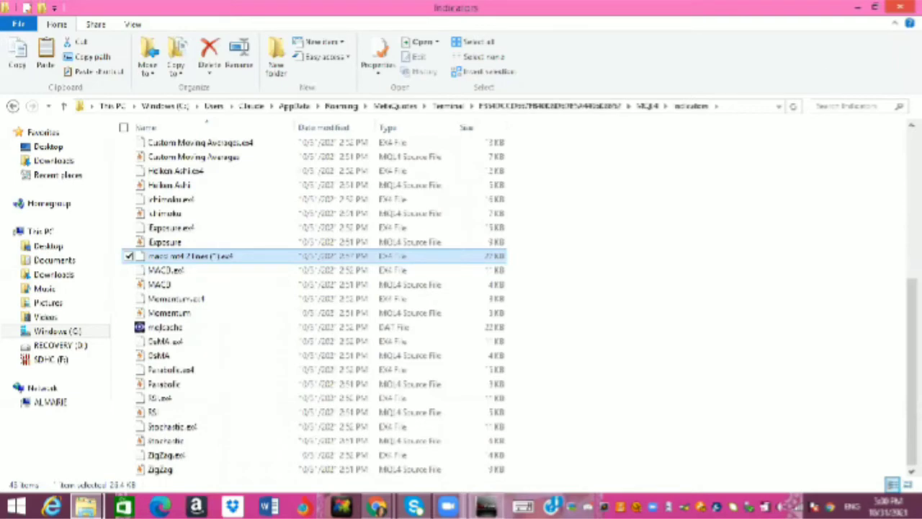
left_click(901, 6)
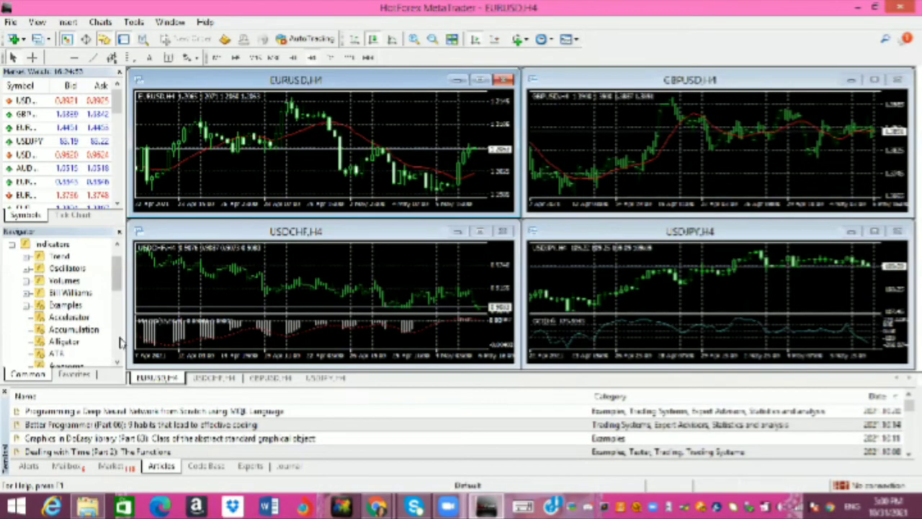
Restart HotForex MetaTrader from the desktop and dismiss the account-opening and login dialogs.
scroll(123, 342, "down", 3)
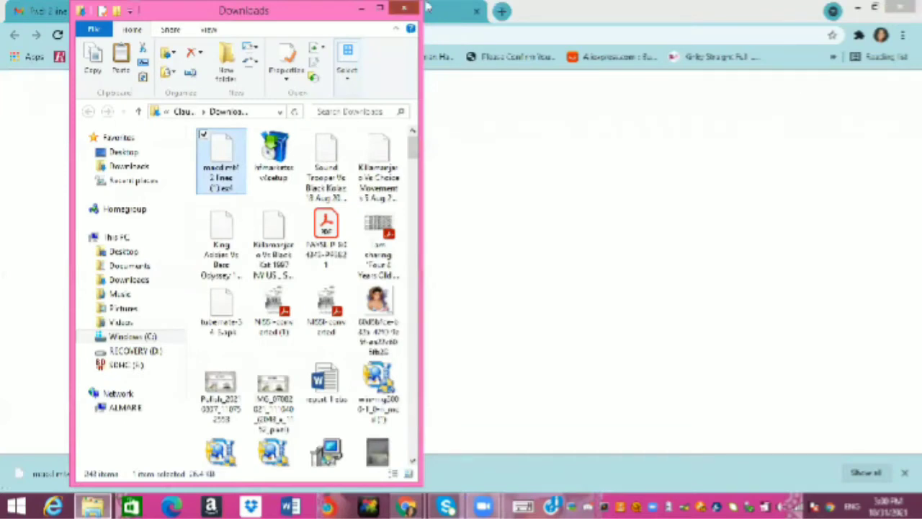
left_click(405, 8)
left_click(857, 9)
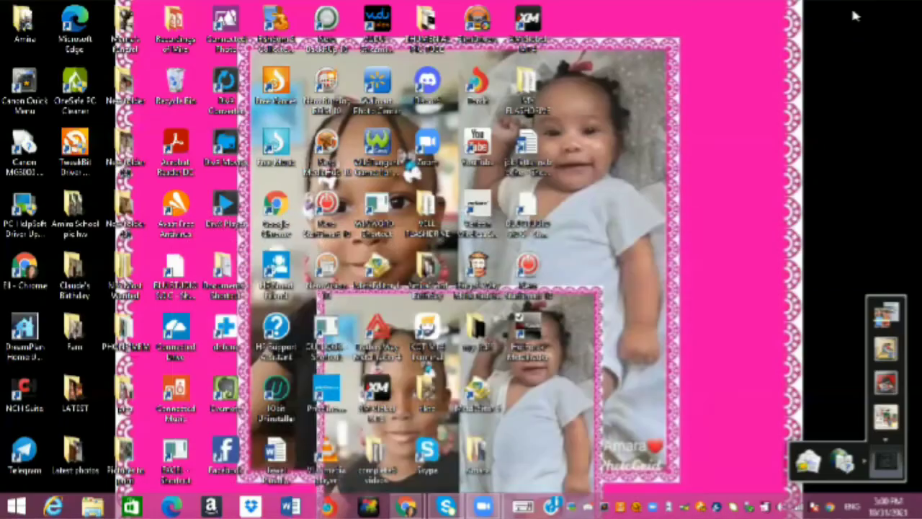
double_click(531, 333)
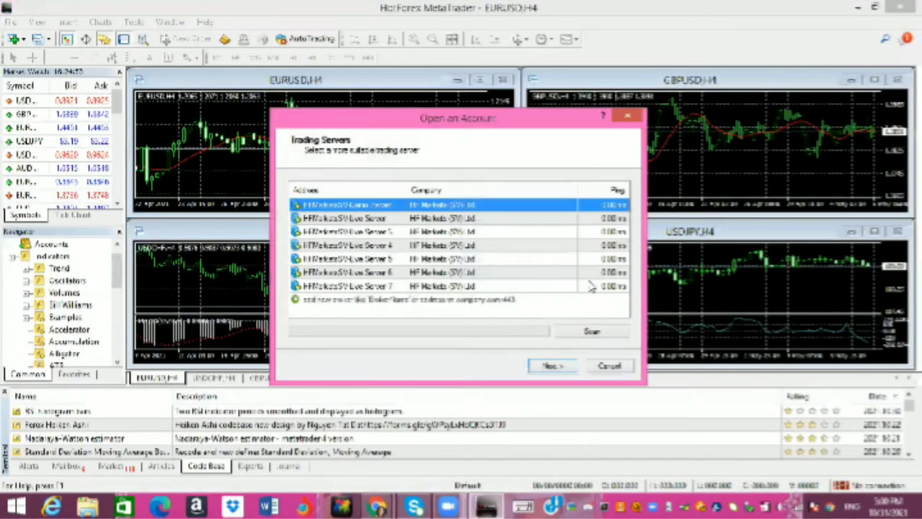
left_click(600, 368)
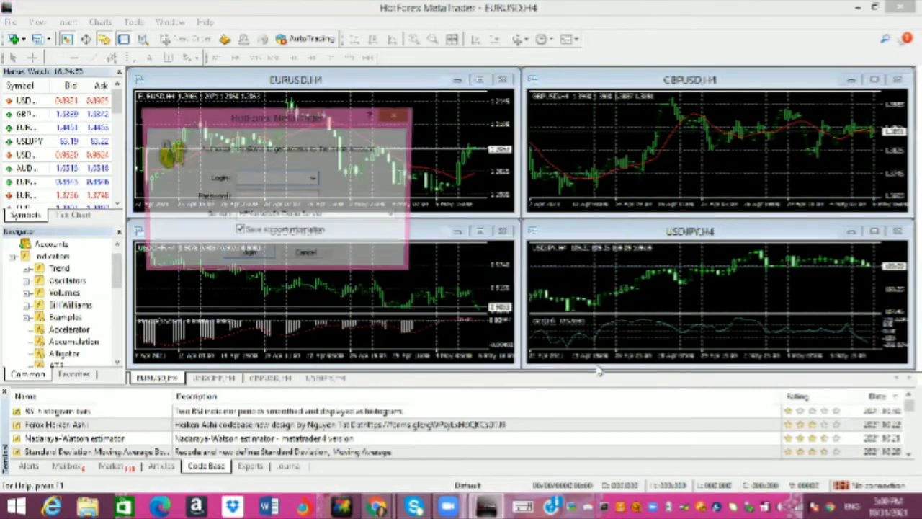
left_click(395, 117)
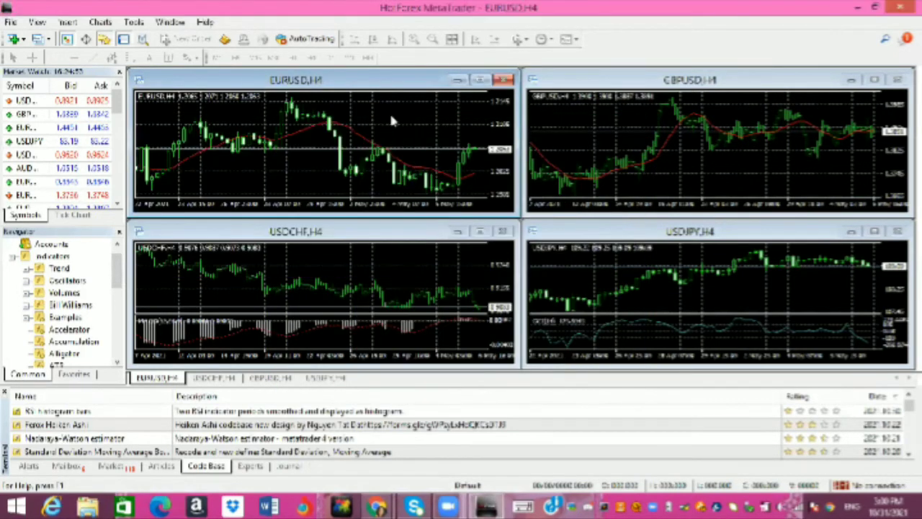
Find the macd mt4 2 lines (1) custom indicator and maximize the EURUSD,H4 chart.
key("super+c")
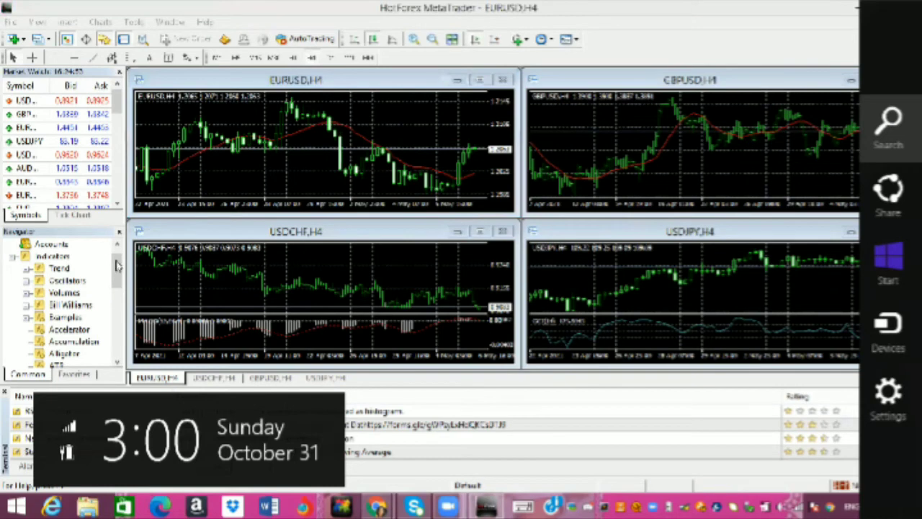
left_click(118, 282)
left_click_drag(120, 286, 126, 328)
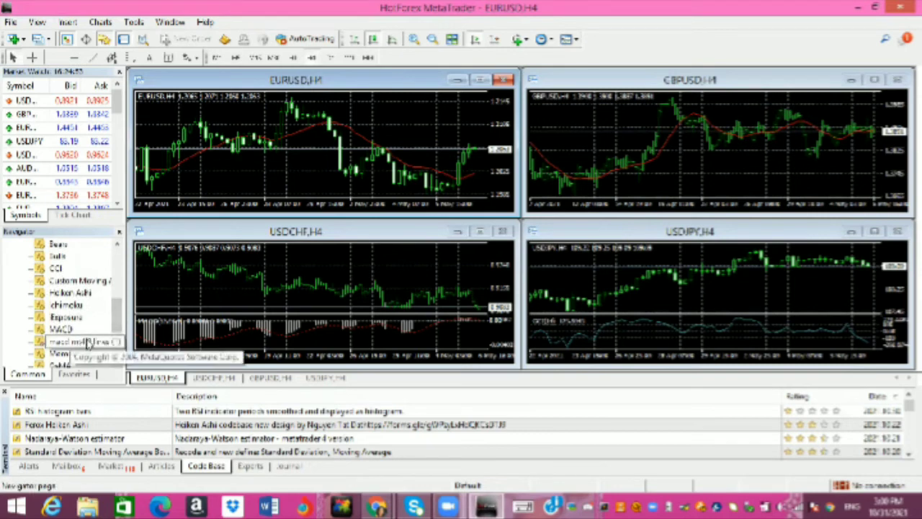
left_click(479, 79)
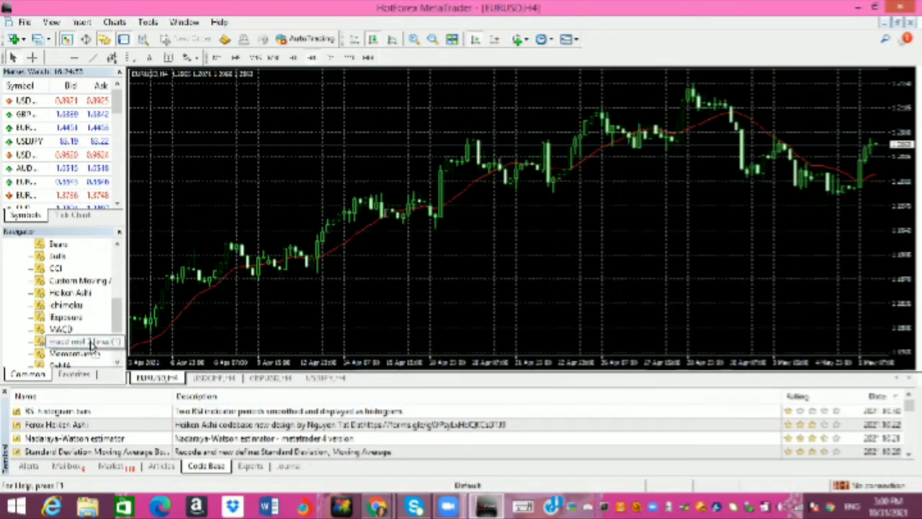
Add the macd mt4 2 lines (1) indicator to the EURUSD,H4 chart, reviewing its common, input and color settings and keeping the defaults.
left_click_drag(135, 344, 278, 327)
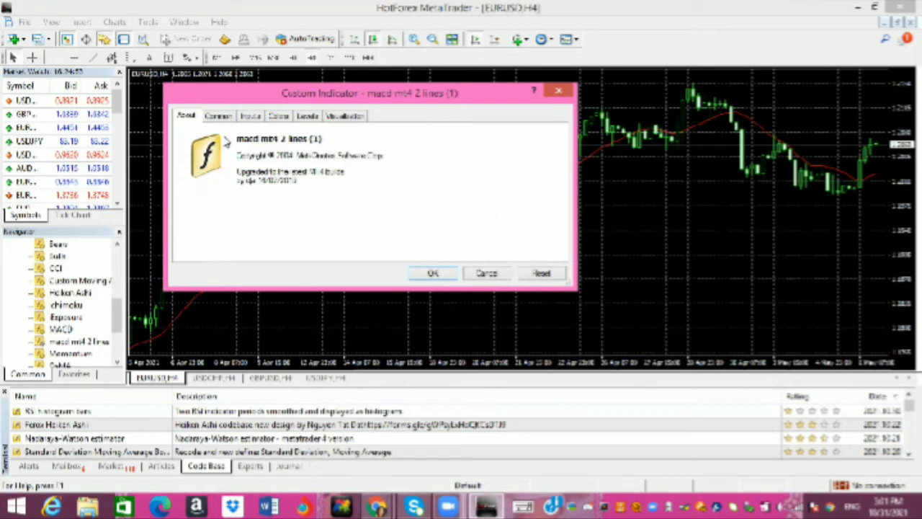
left_click(222, 116)
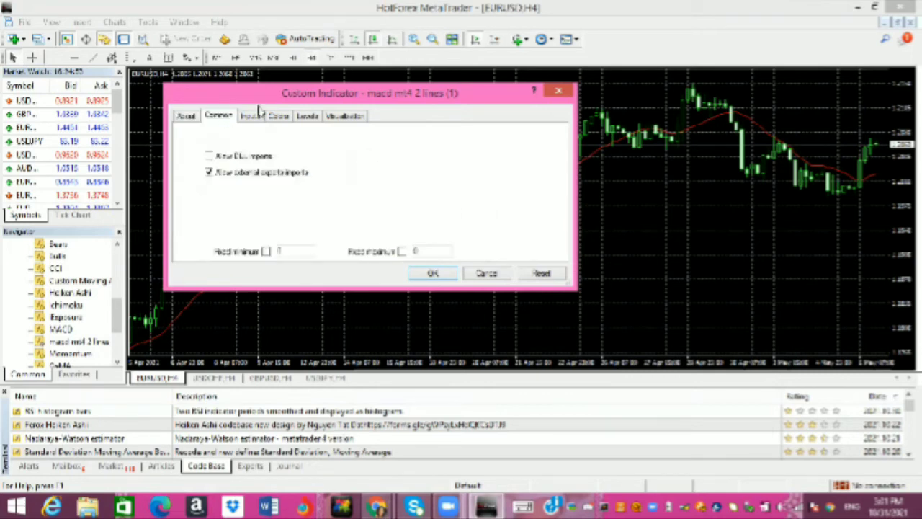
left_click(251, 116)
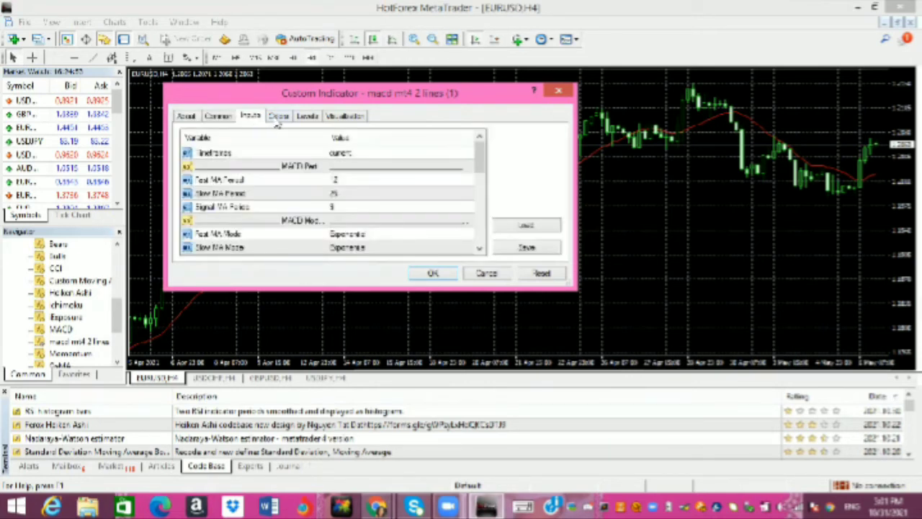
left_click(278, 118)
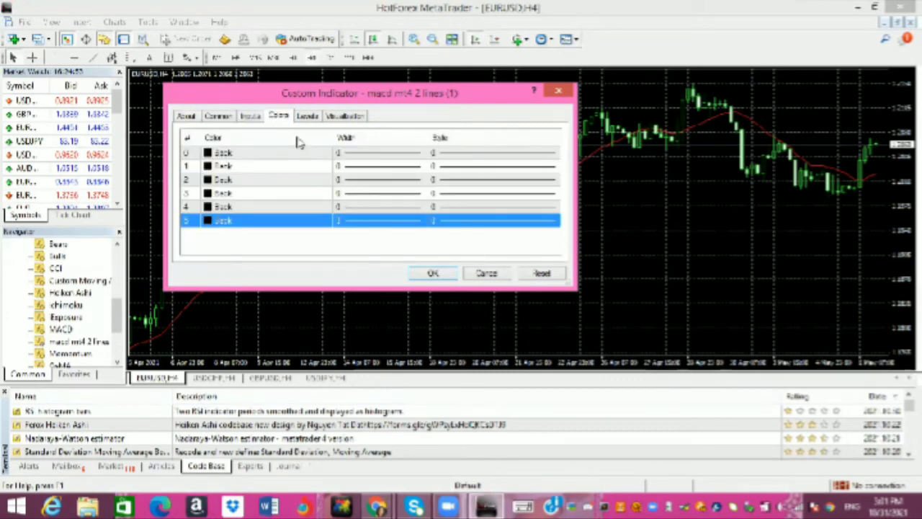
left_click(431, 273)
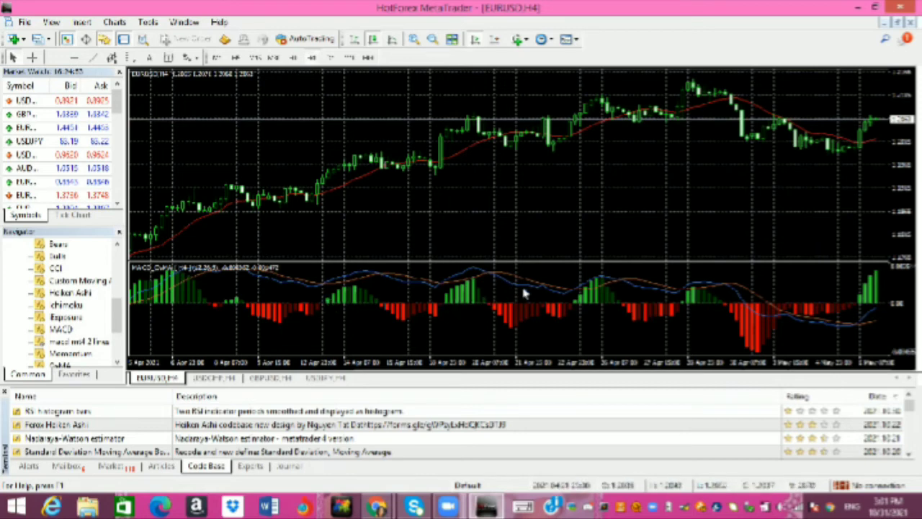
mouse_move(533, 282)
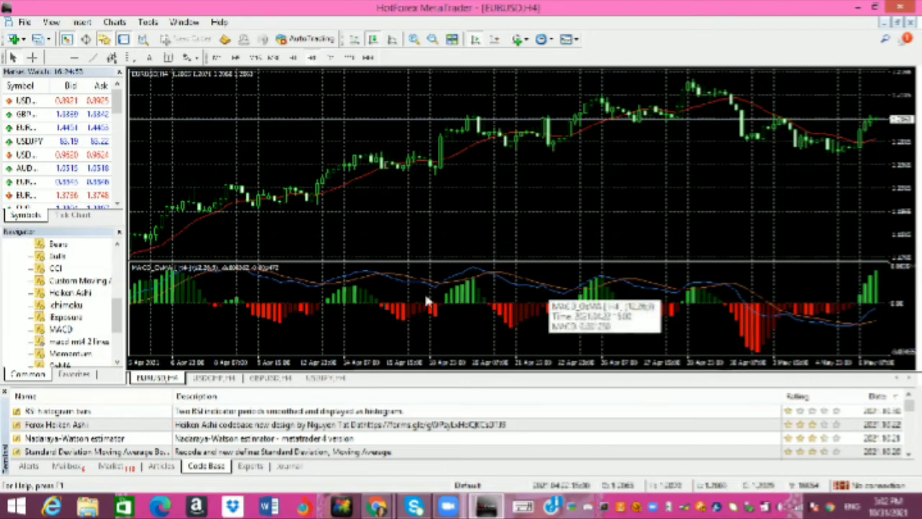
right_click(507, 310)
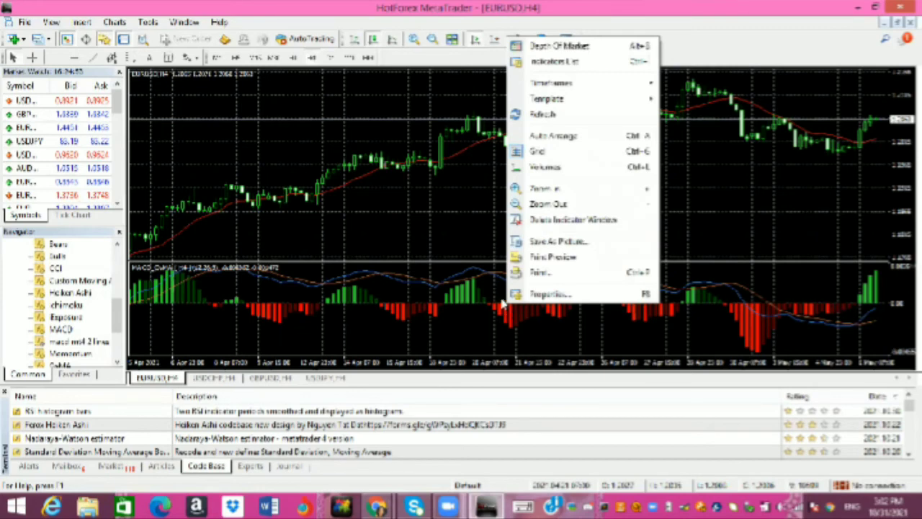
right_click(450, 309)
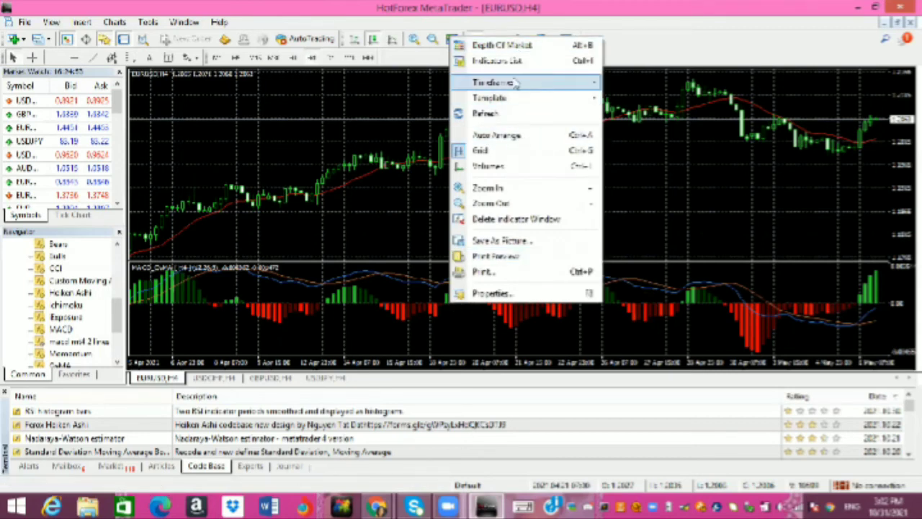
mouse_move(512, 82)
right_click(431, 291)
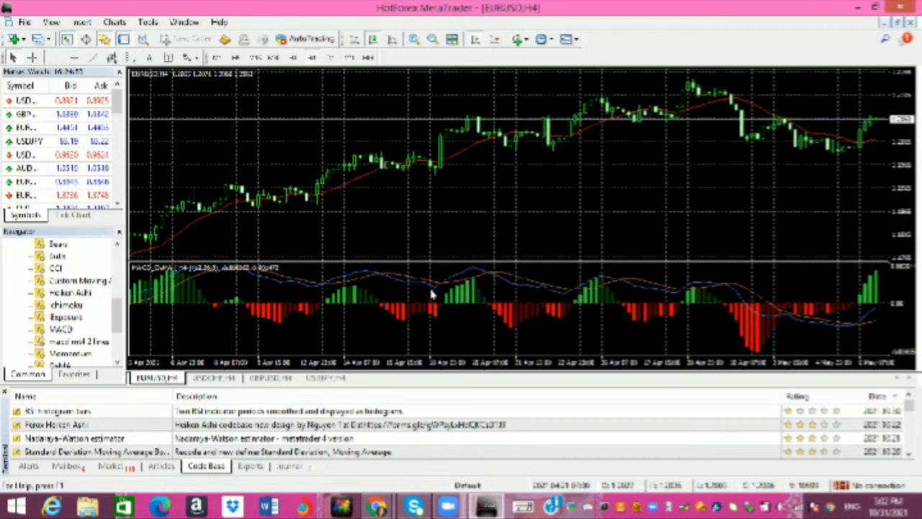
right_click(431, 292)
left_click(432, 292)
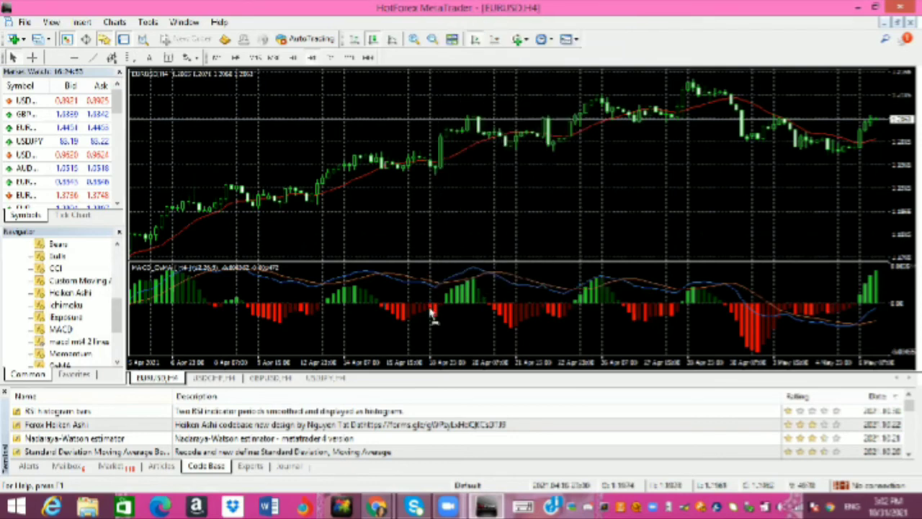
right_click(432, 311)
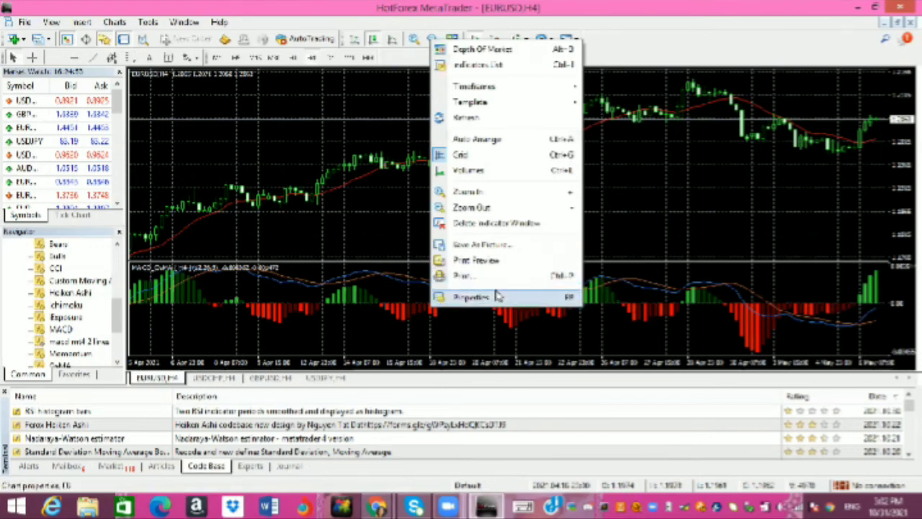
left_click(497, 296)
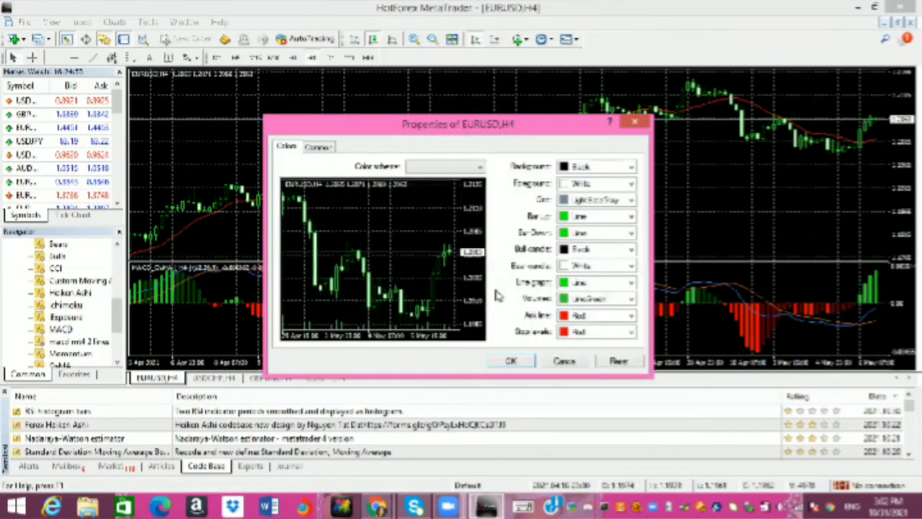
left_click(631, 124)
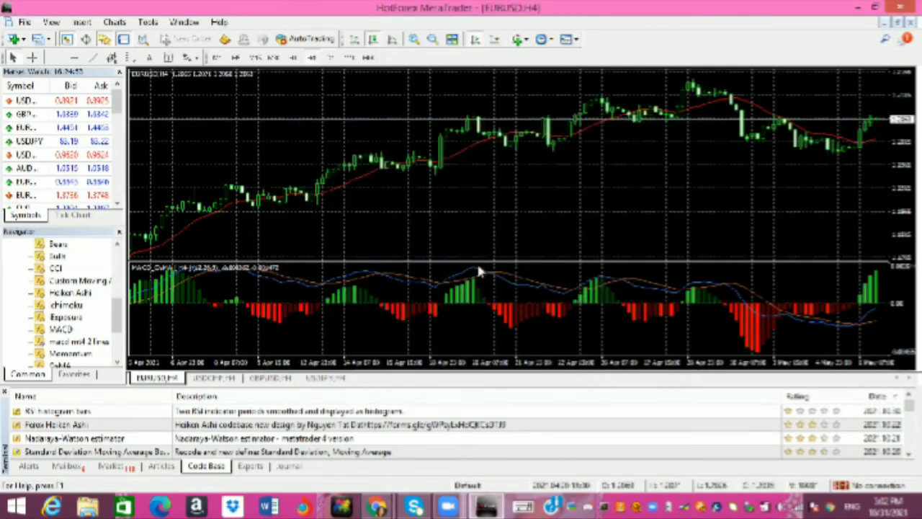
Delete the MACD indicator window from the EURUSD,H4 chart and start adding macd mt4 2 lines (1) again, bringing up its input settings.
right_click(478, 278)
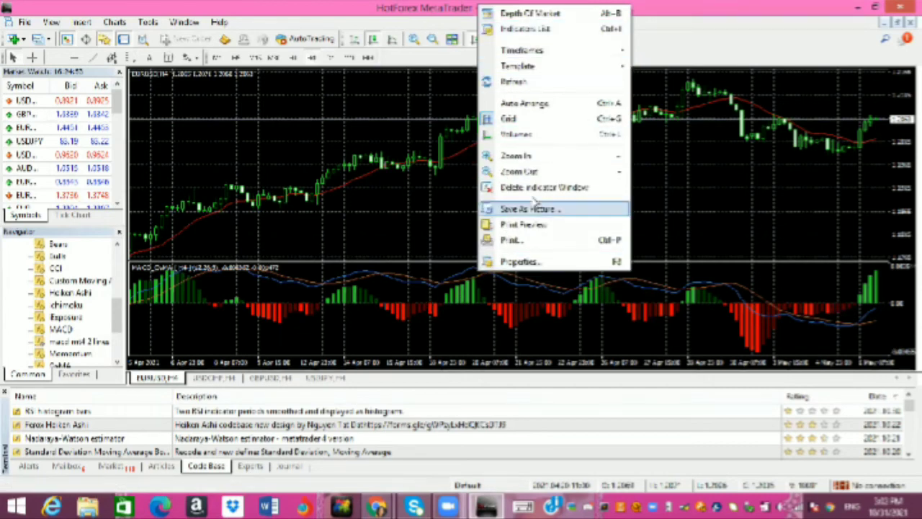
left_click(553, 187)
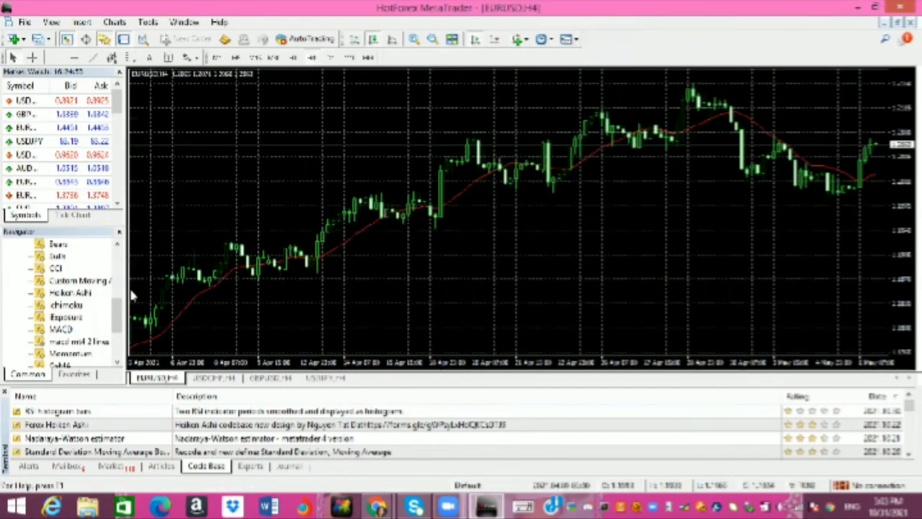
left_click_drag(88, 348, 291, 317)
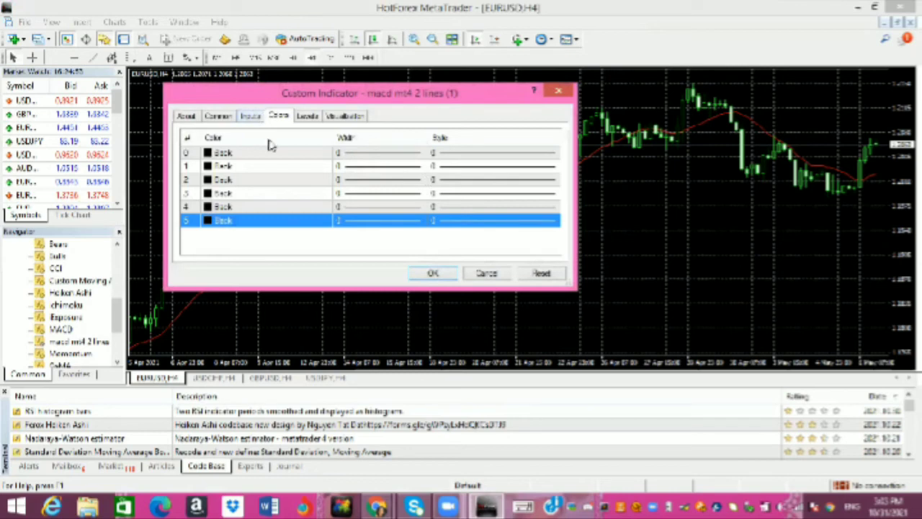
left_click(349, 116)
left_click(278, 116)
left_click(217, 155)
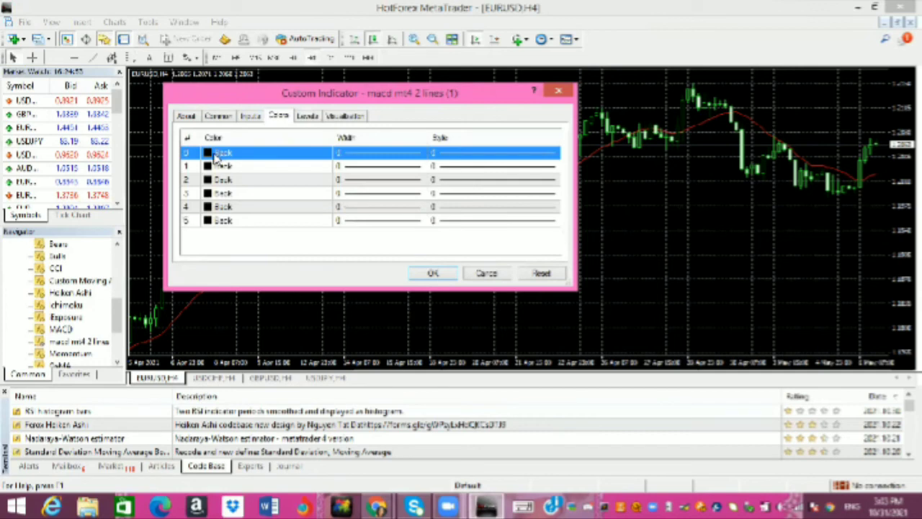
left_click(257, 116)
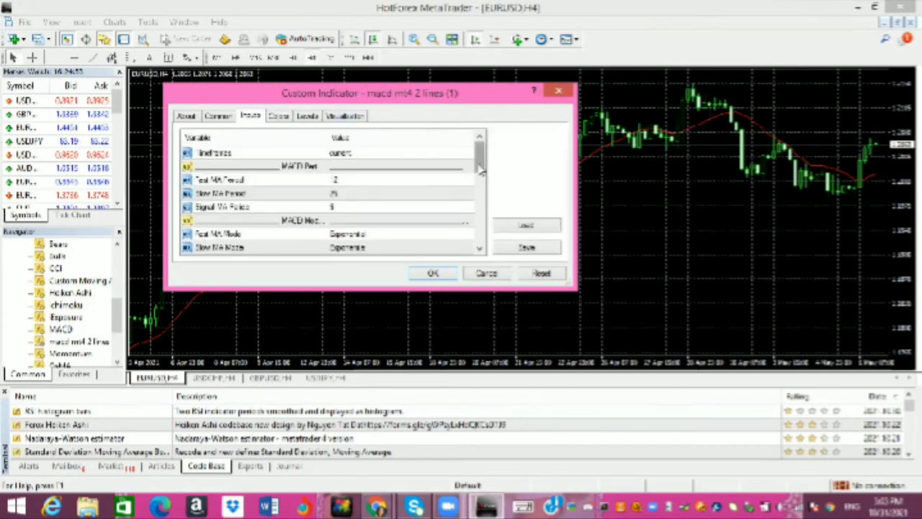
Set the indicator's Color UP Strong and Color UP Weak inputs to Black.
left_click_drag(480, 167, 480, 206)
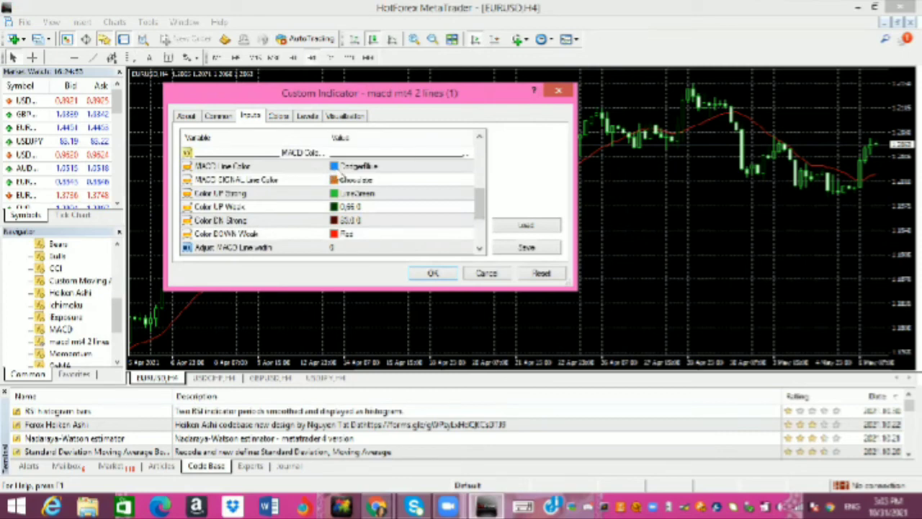
left_click(336, 195)
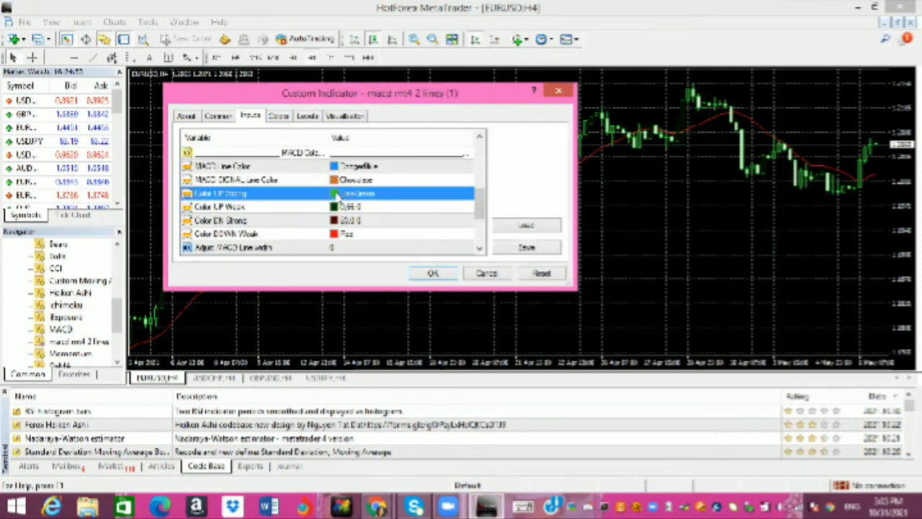
left_click(358, 196)
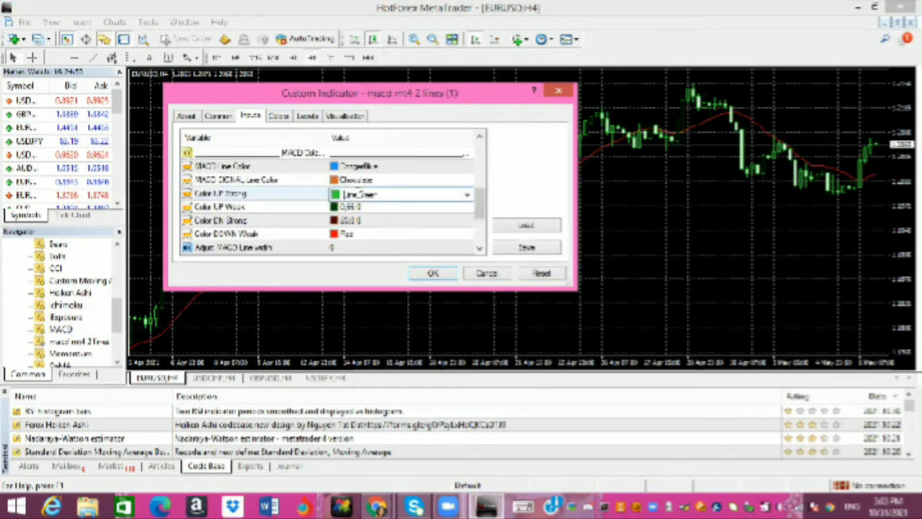
left_click(467, 195)
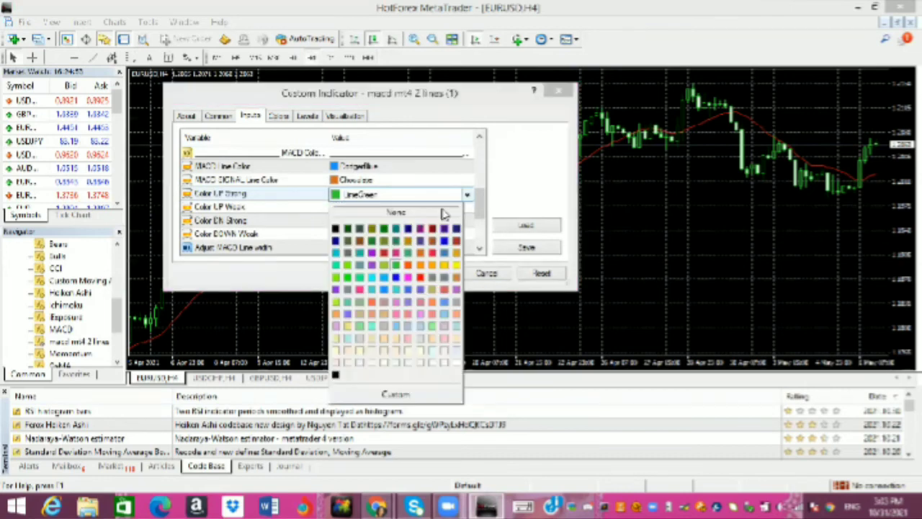
left_click(334, 229)
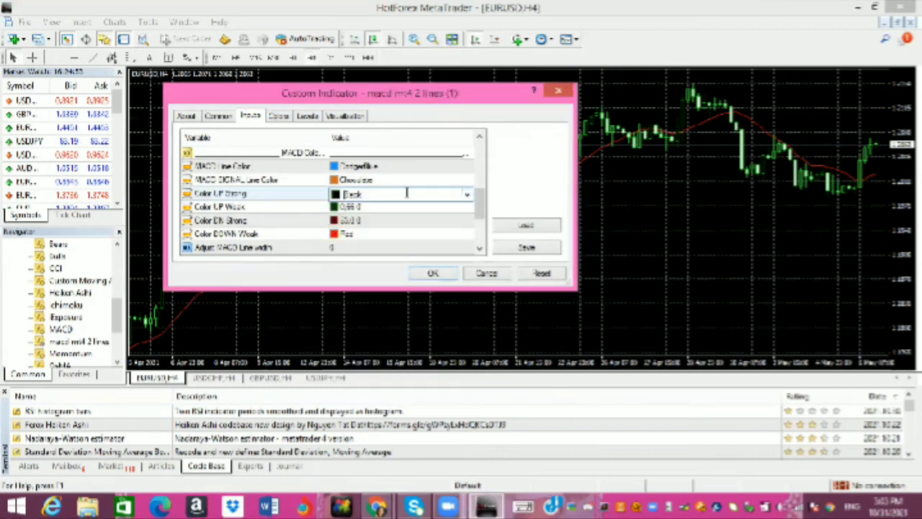
left_click(463, 207)
left_click(463, 207)
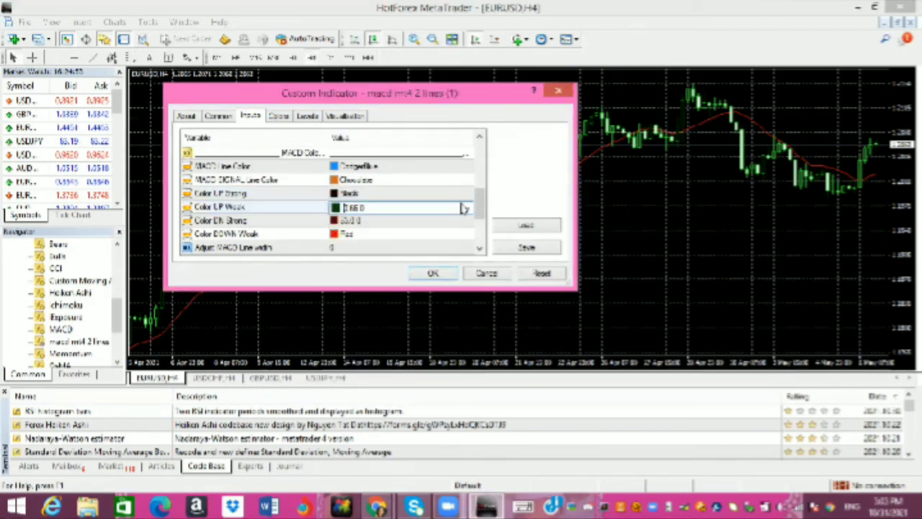
left_click(467, 208)
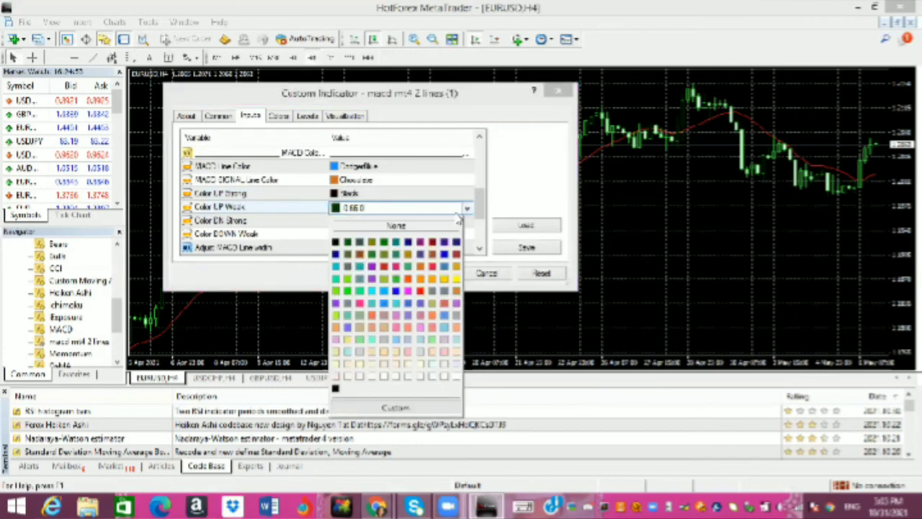
left_click(335, 242)
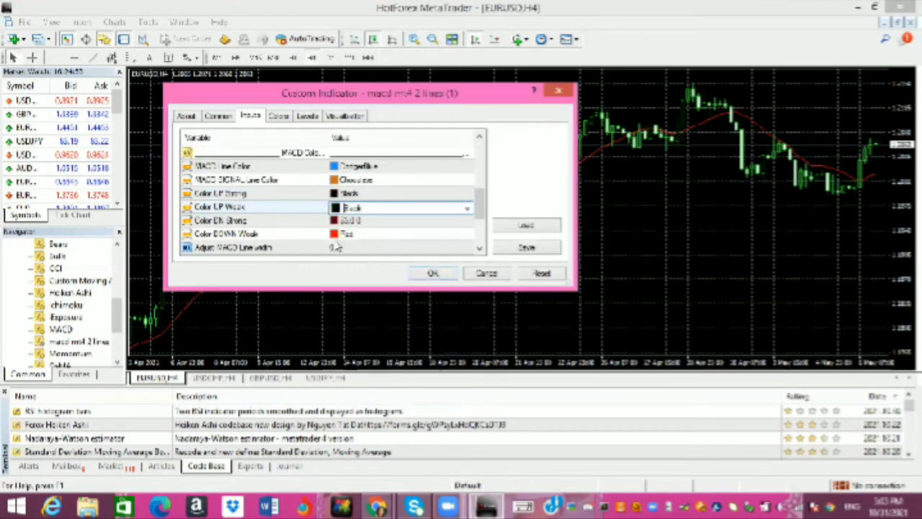
Set the indicator's Color DN Strong and Color DOWN Weak inputs to Black.
left_click(469, 222)
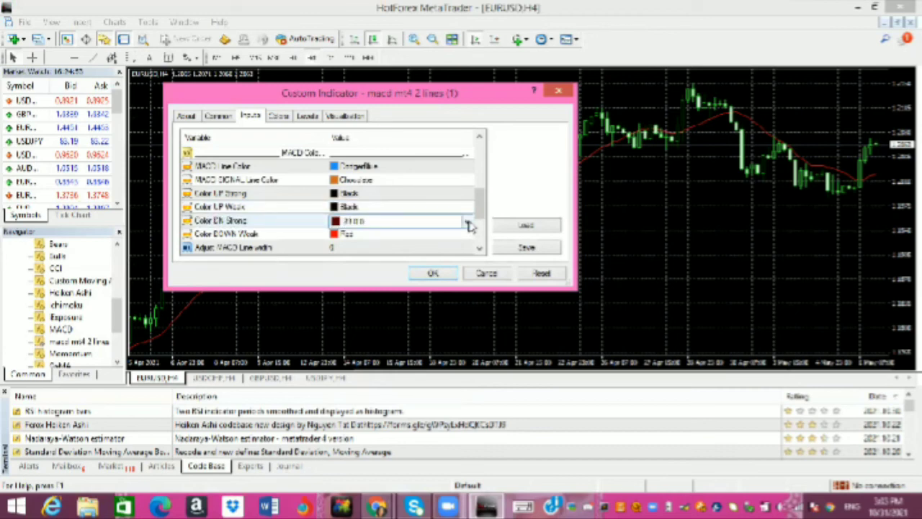
left_click(468, 224)
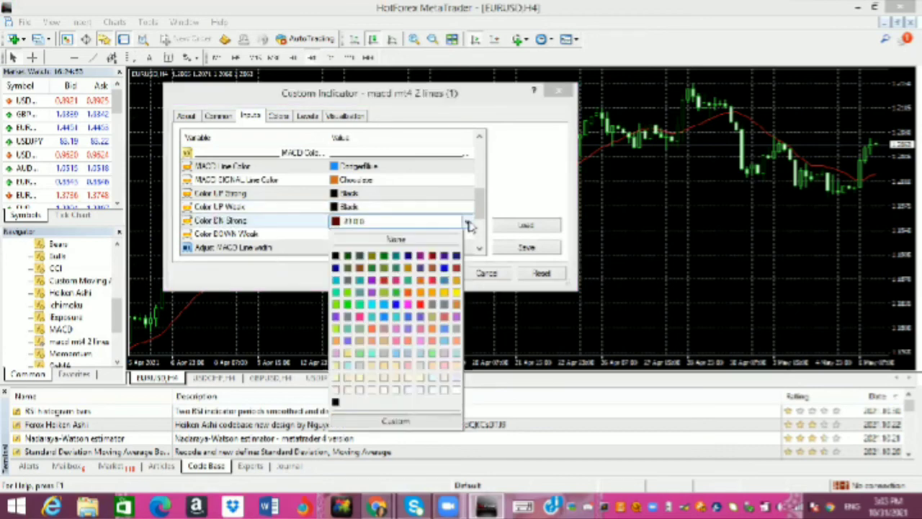
left_click(335, 256)
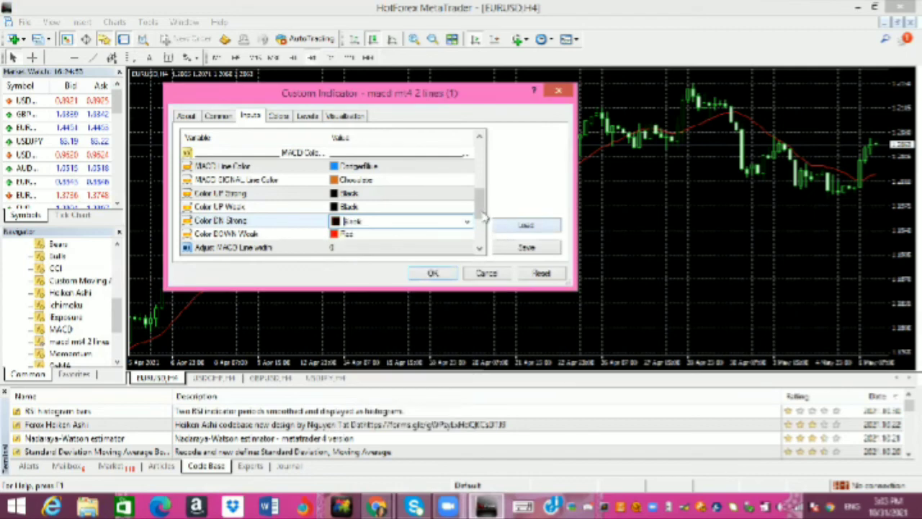
left_click_drag(483, 215, 483, 226)
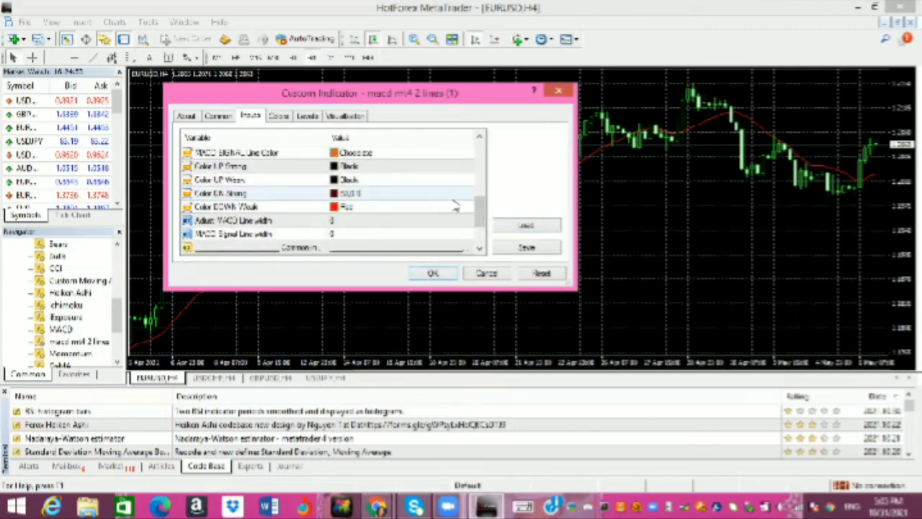
left_click(457, 208)
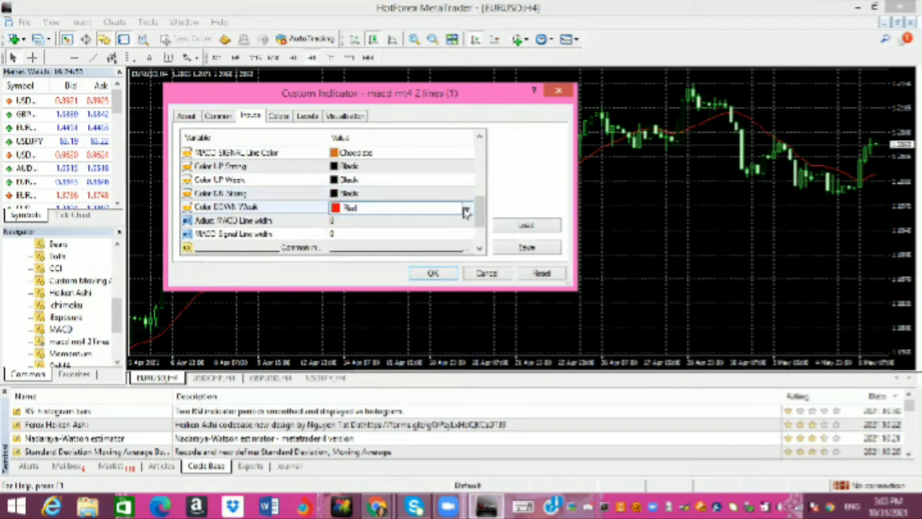
left_click(466, 209)
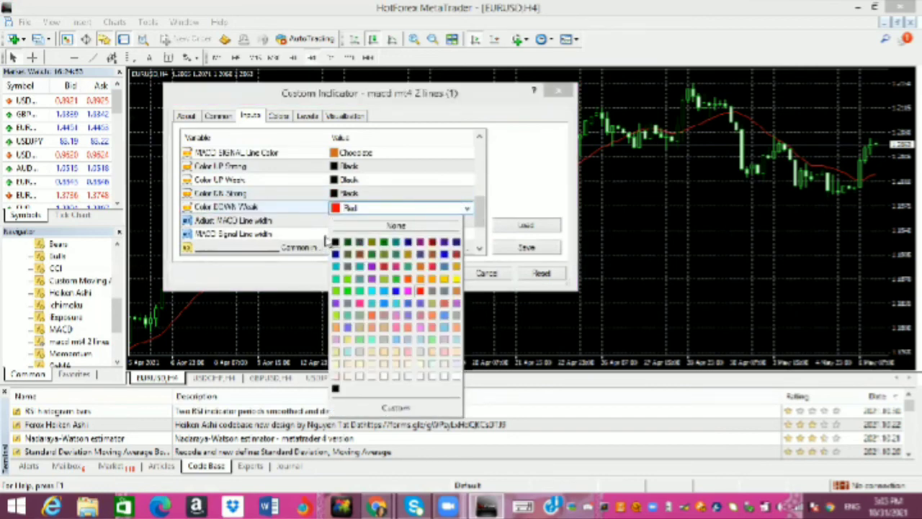
left_click(325, 237)
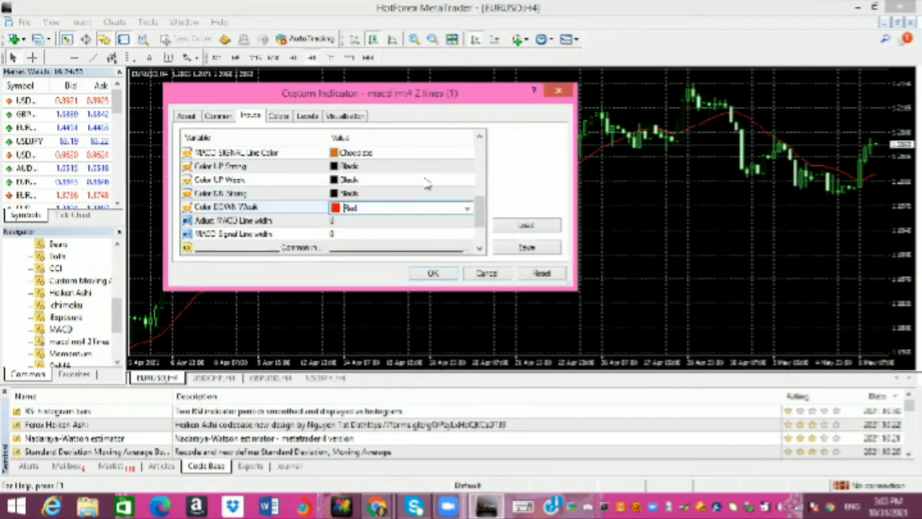
left_click(467, 208)
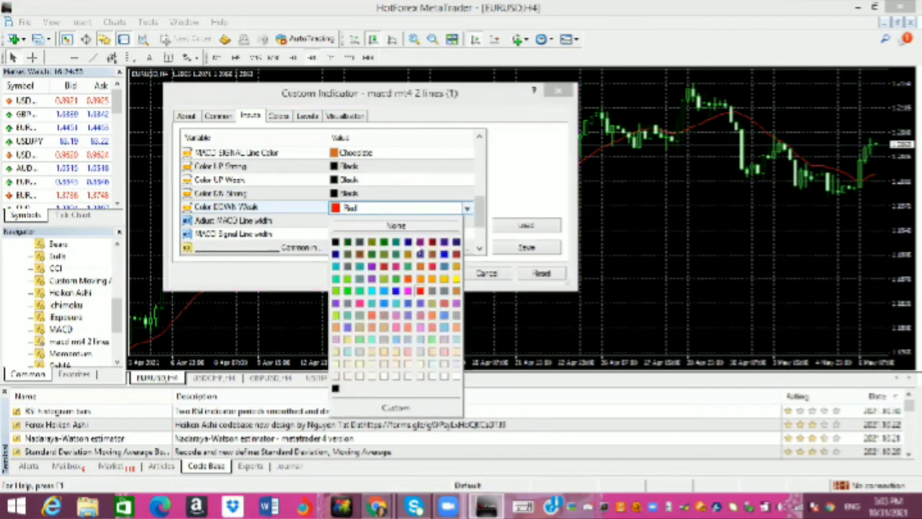
left_click(336, 242)
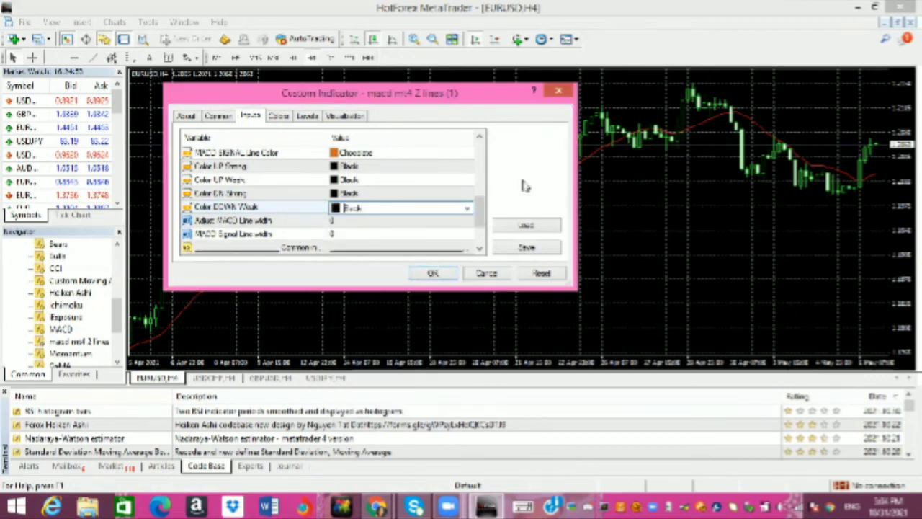
Dismiss the preset saving dialog without saving and apply the macd mt4 2 lines (1) indicator to the EURUSD,H4 chart.
left_click(521, 246)
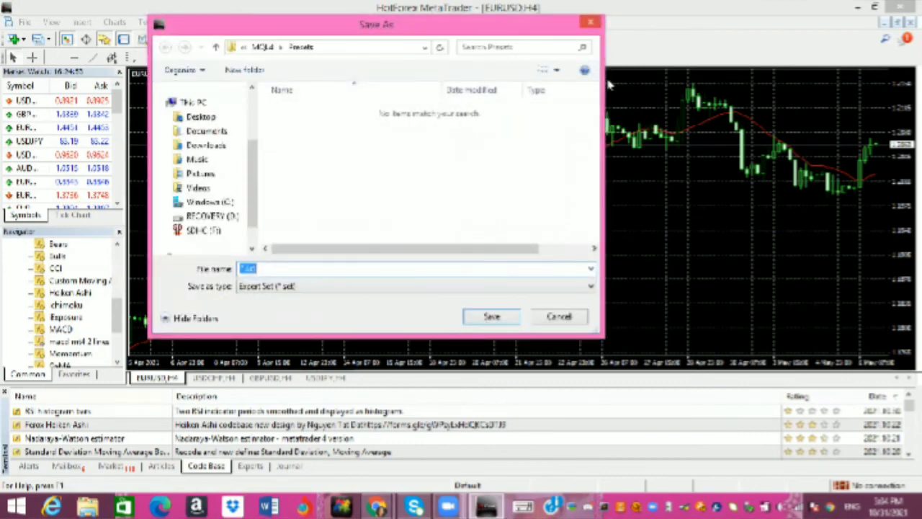
left_click(590, 23)
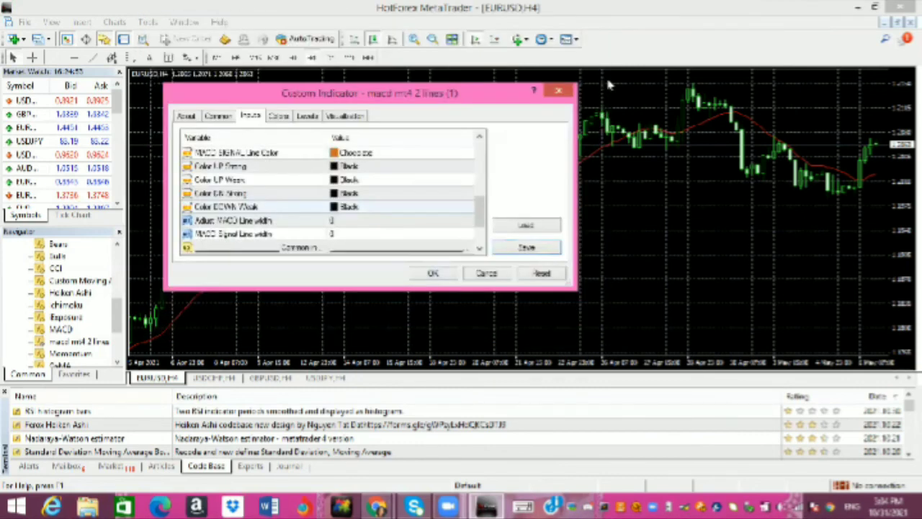
left_click(425, 274)
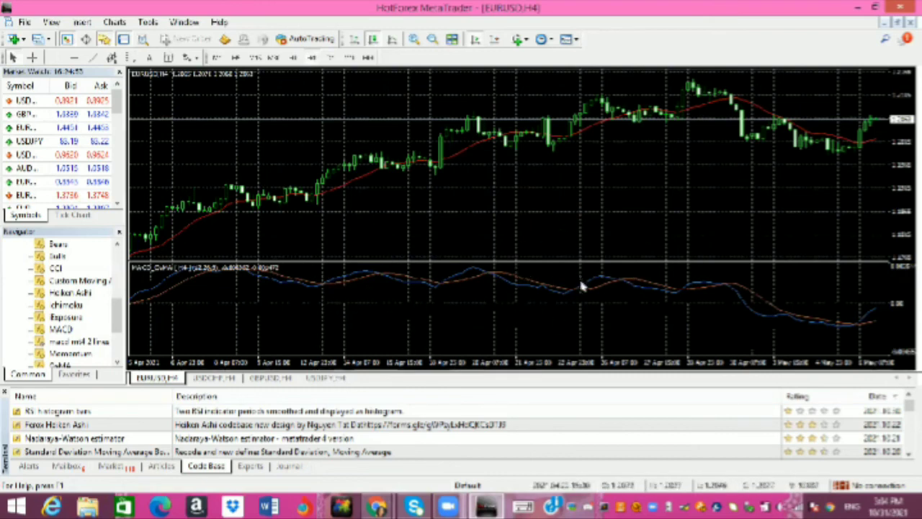
mouse_move(753, 293)
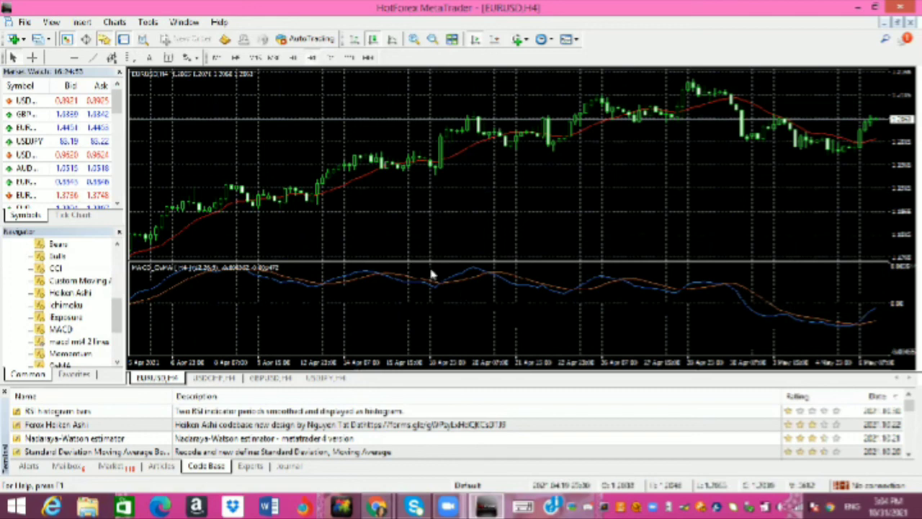
right_click(396, 271)
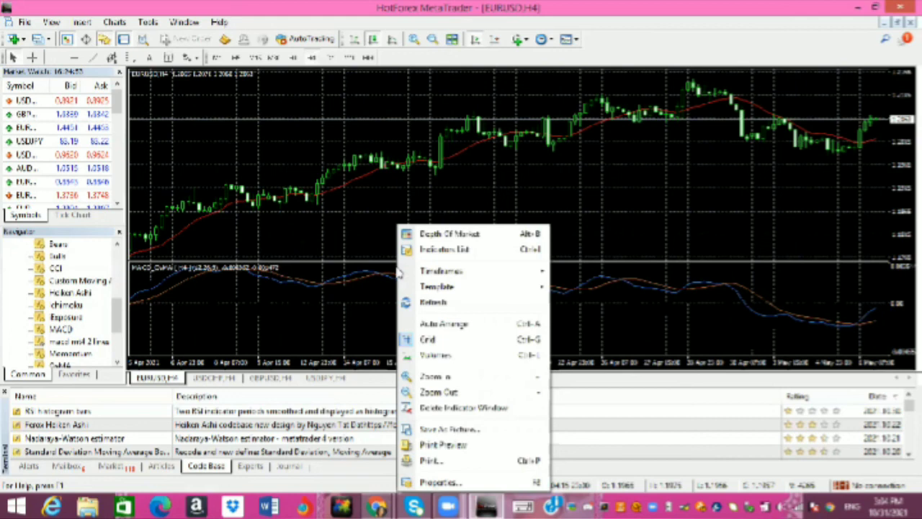
left_click(337, 233)
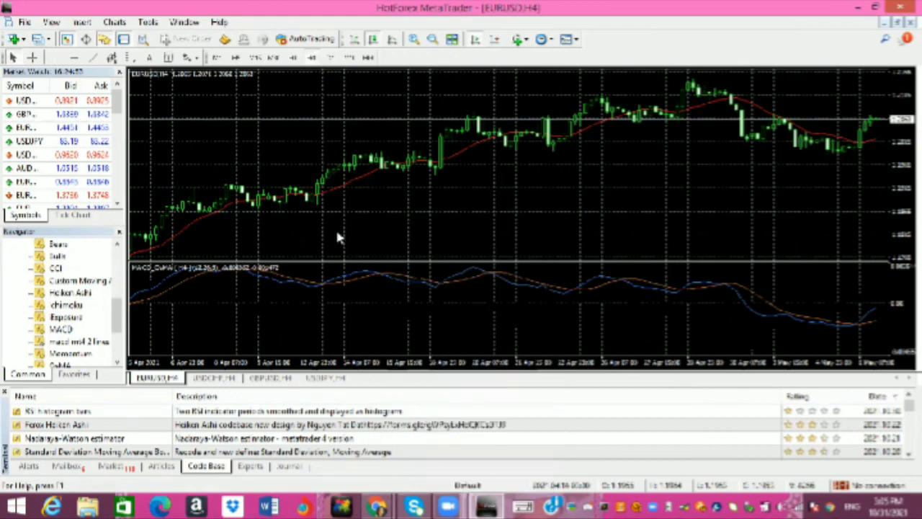